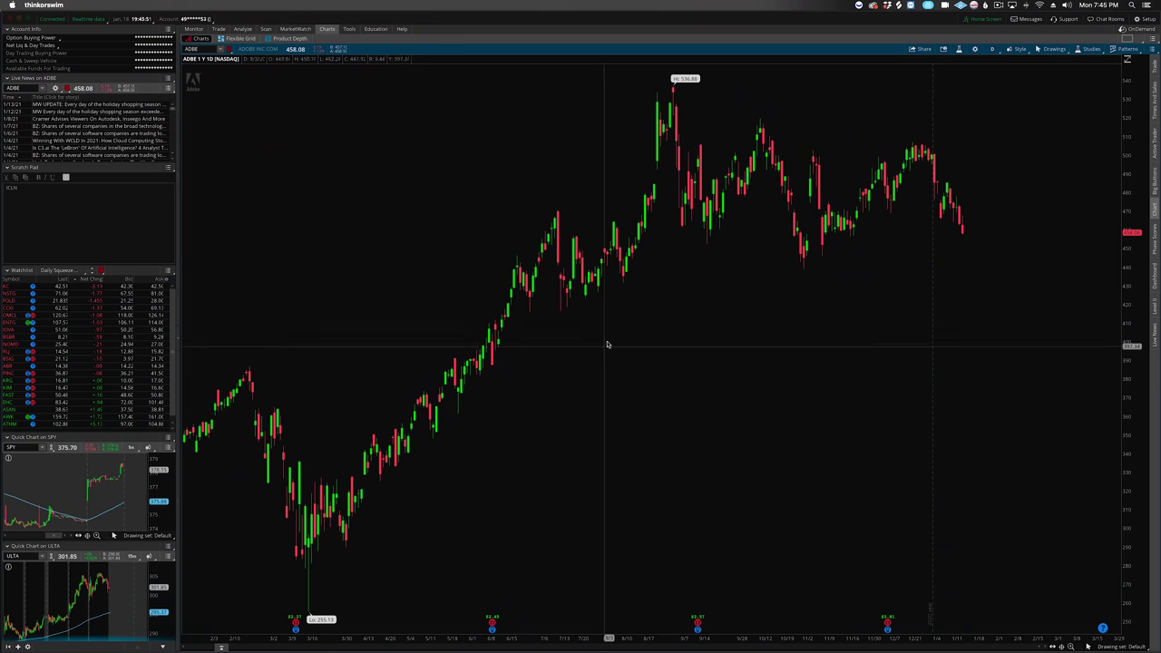
Place a horizontal price level at $448.88 beneath the recent ADBE lows.
{"action": "middle_click", "coordinate": [606, 338]}
{"action": "left_click", "coordinate": [633, 363]}
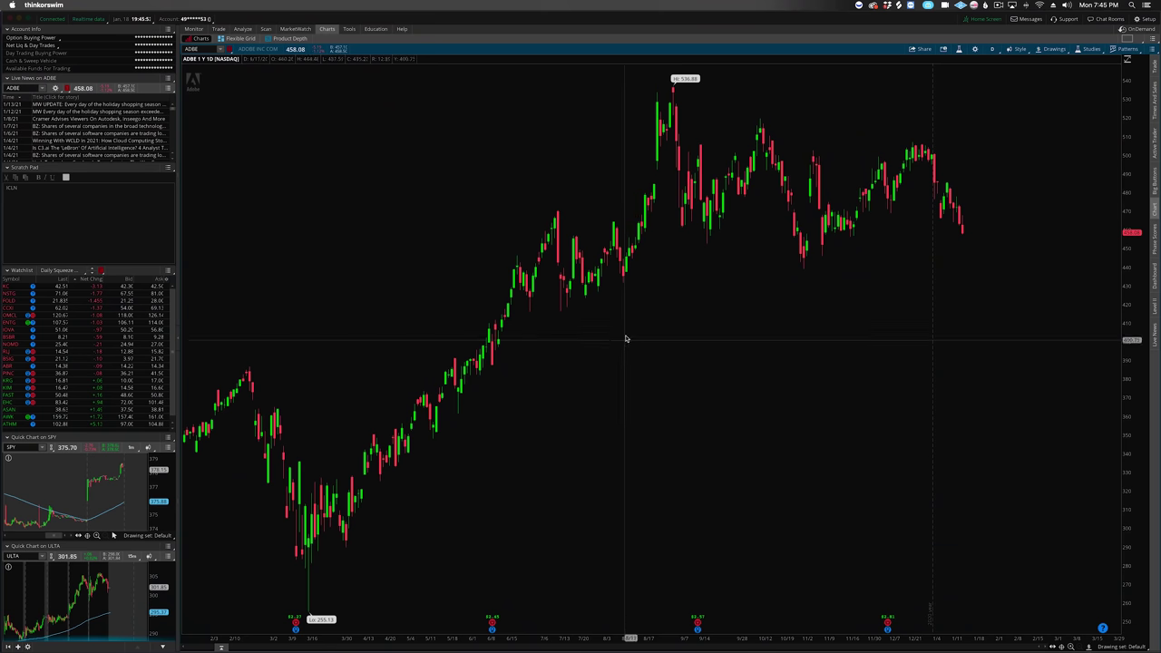
{"action": "left_click", "coordinate": [806, 247]}
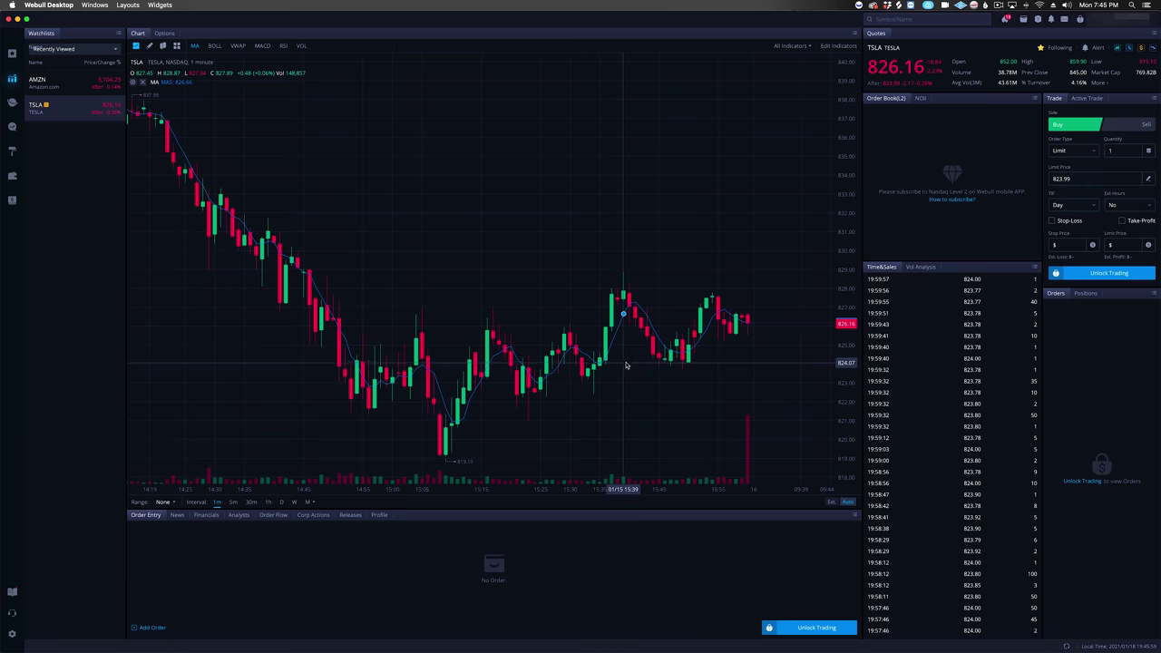
{"action": "left_click_drag", "start_coordinate": [622, 363], "coordinate": [544, 320]}
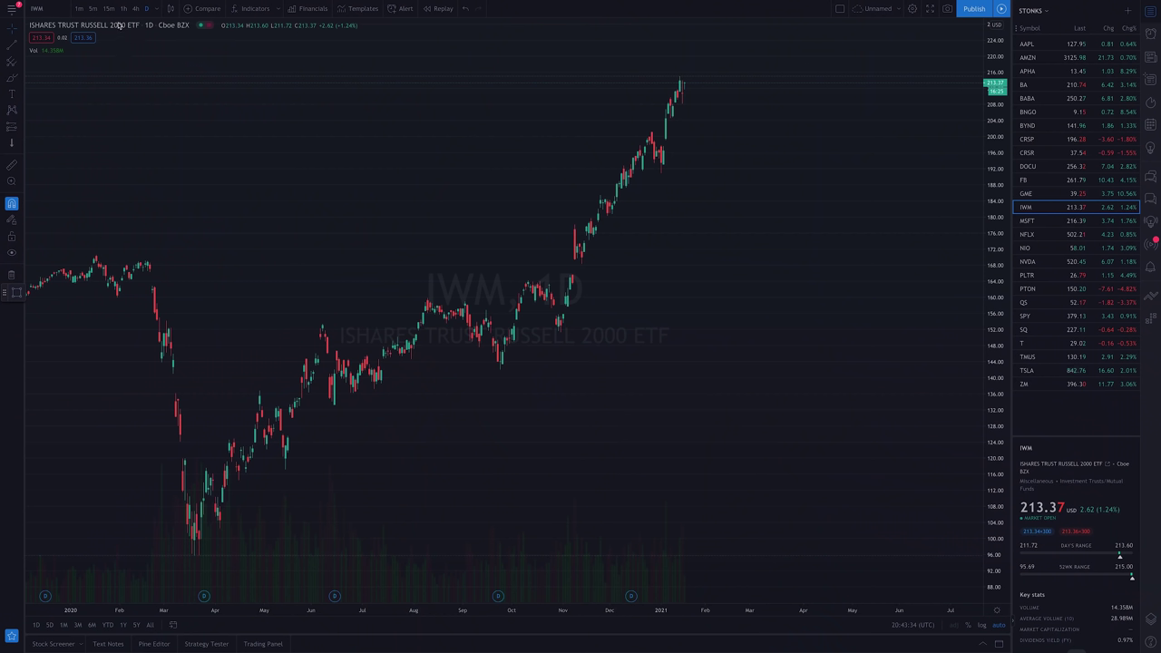
Switch the chart interval to 1 day.
{"action": "left_click", "coordinate": [154, 9]}
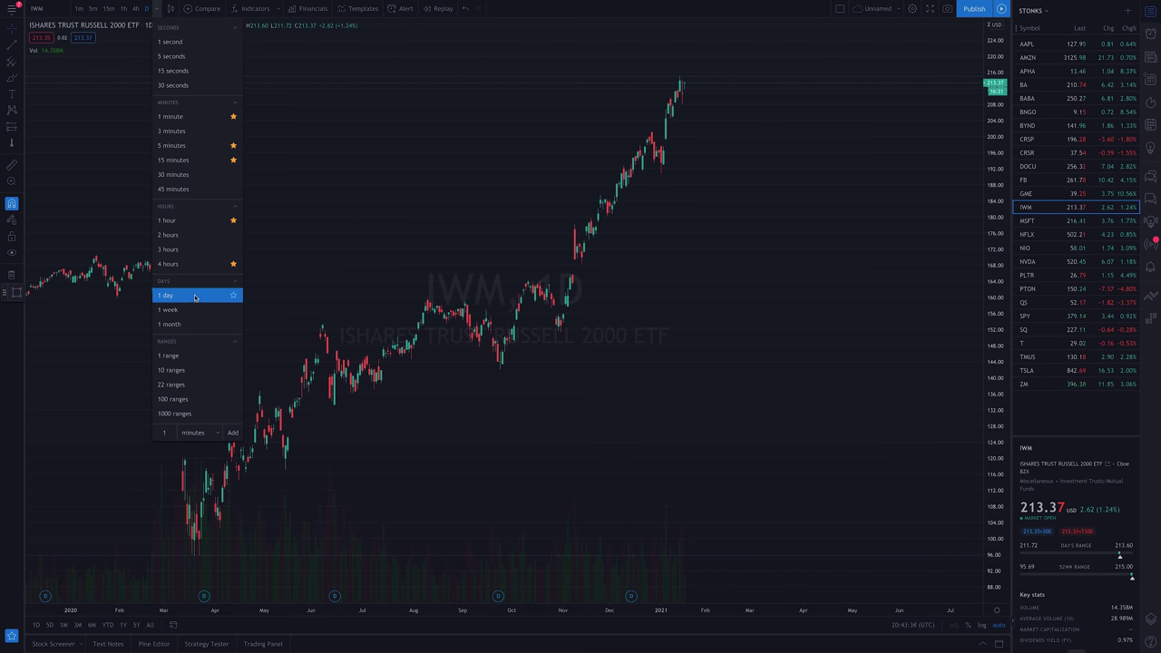
{"action": "left_click", "coordinate": [193, 296]}
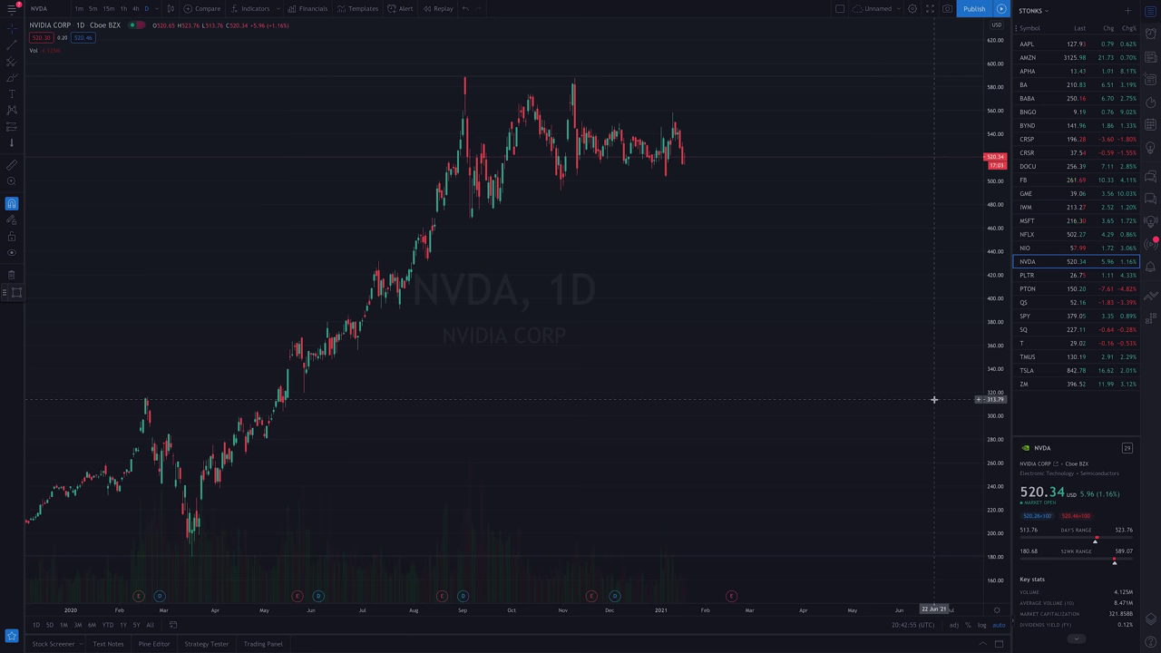
Load the ADBE daily chart and pan back to show history from mid-2019.
{"action": "left_click", "coordinate": [1045, 371]}
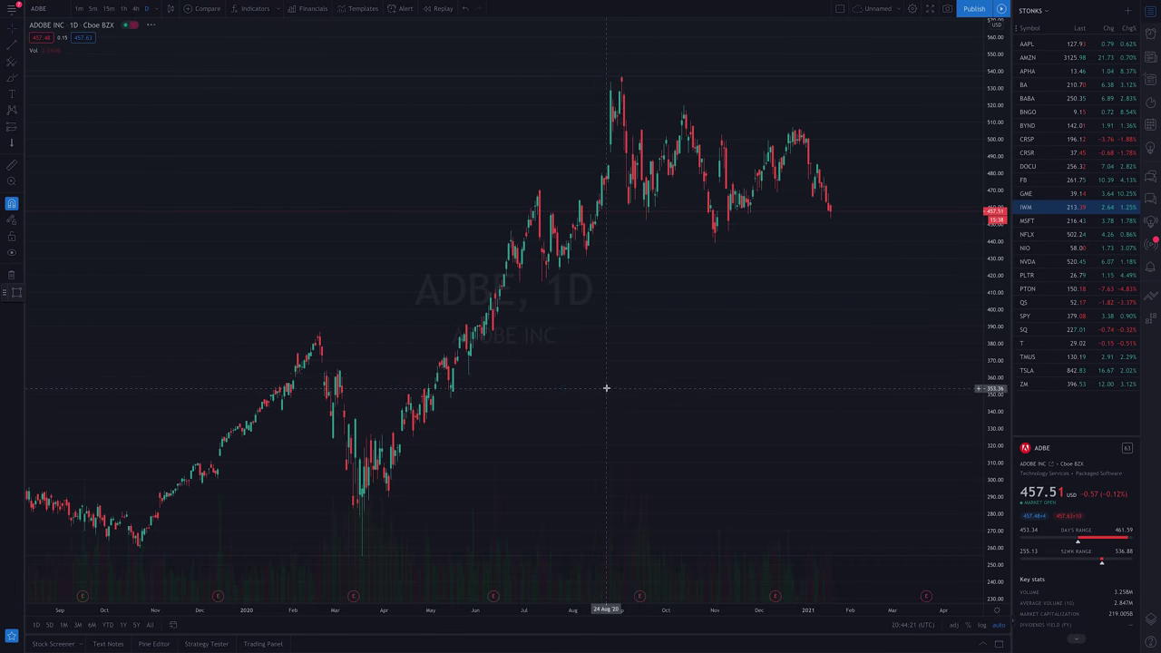
{"action": "left_click_drag", "start_coordinate": [606, 388], "coordinate": [720, 368]}
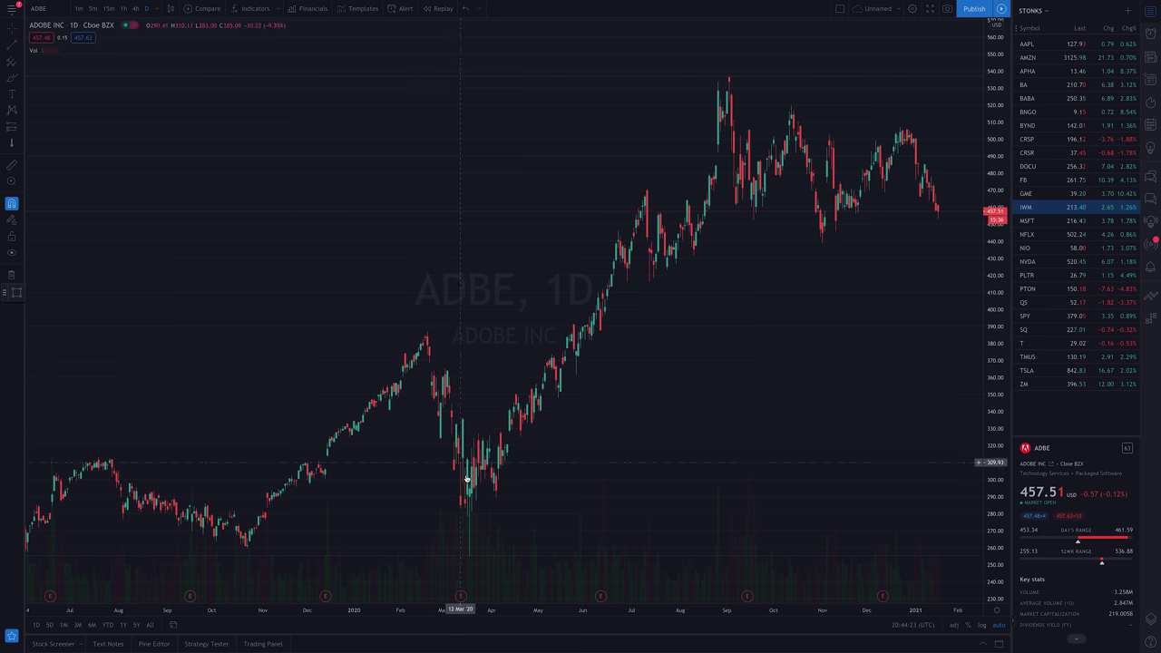
{"action": "mouse_move", "coordinate": [473, 501]}
{"action": "left_mouse_down"}
{"action": "mouse_move", "coordinate": [557, 336]}
{"action": "mouse_move", "coordinate": [719, 91]}
{"action": "left_mouse_up"}
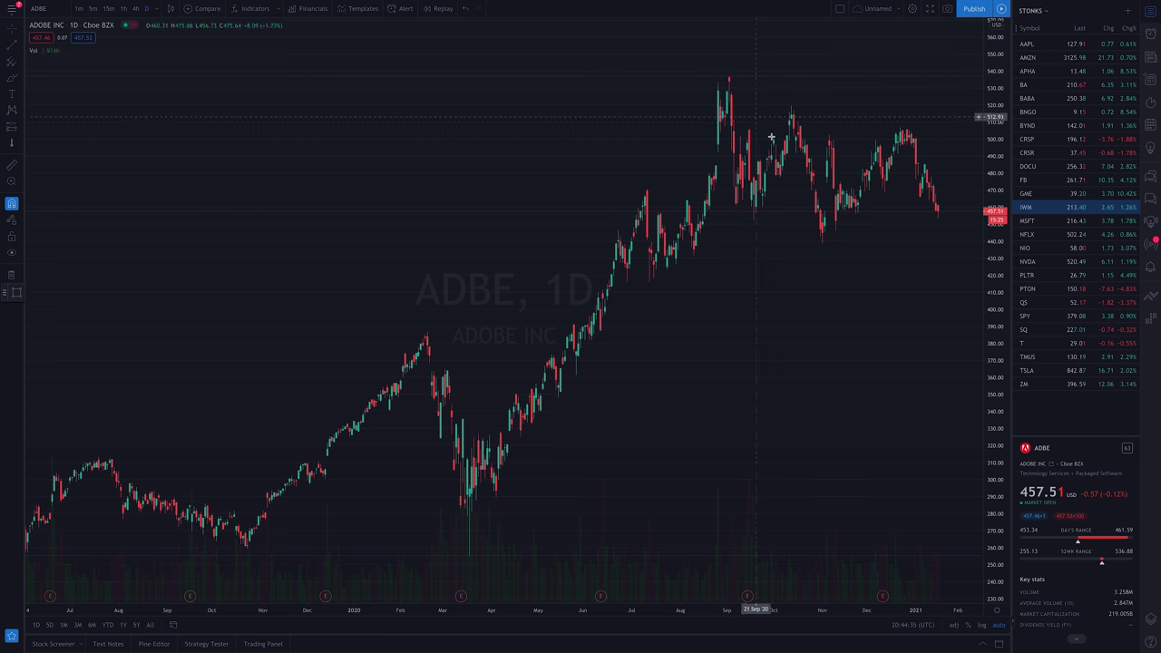
{"action": "left_click", "coordinate": [821, 242]}
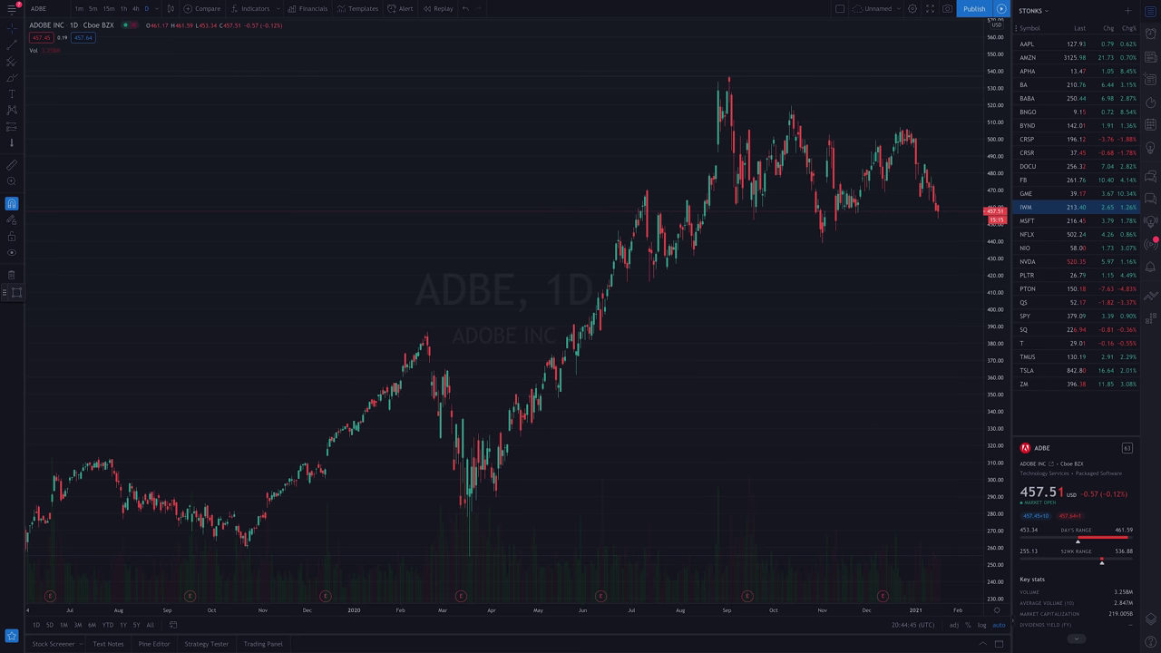
{"action": "scroll", "coordinate": [531, 394], "scroll_direction": "up", "scroll_amount": 5}
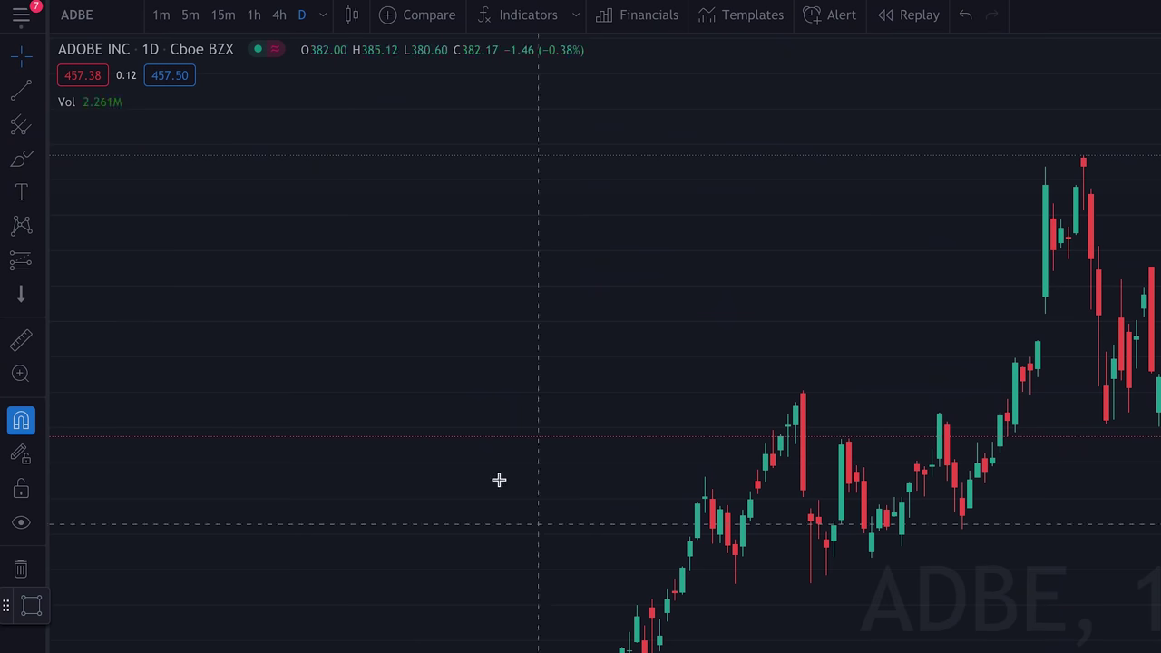
Draw horizontal rays for support at the recent ADBE lows and resistance at the highs.
{"action": "left_click", "coordinate": [38, 95]}
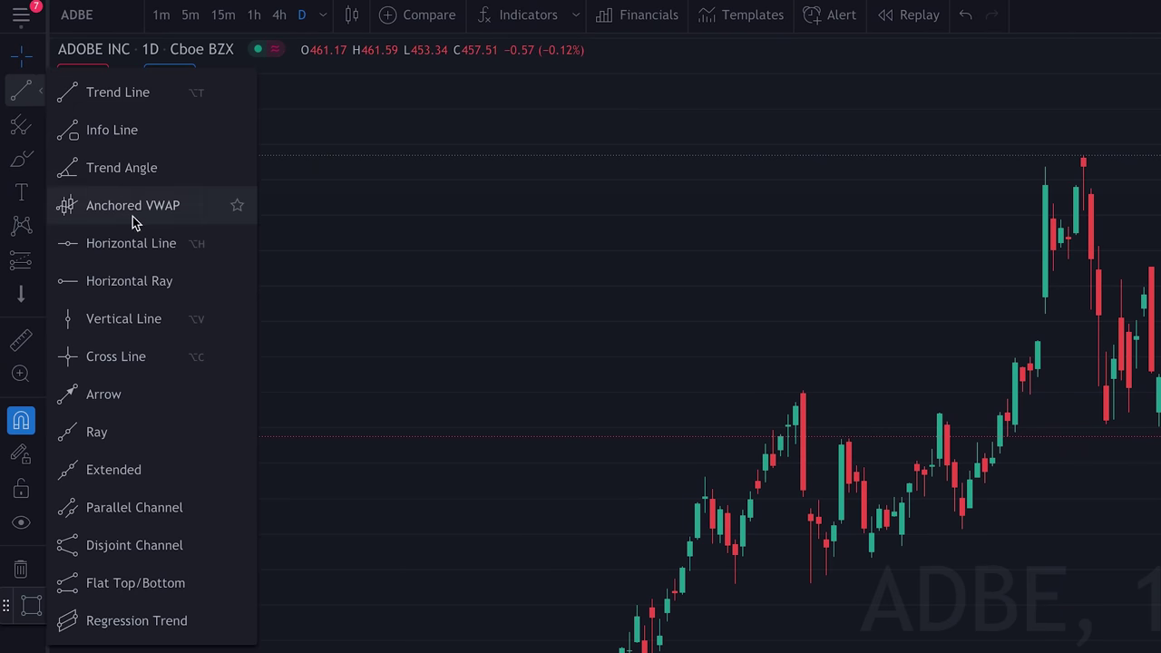
{"action": "left_click", "coordinate": [141, 283]}
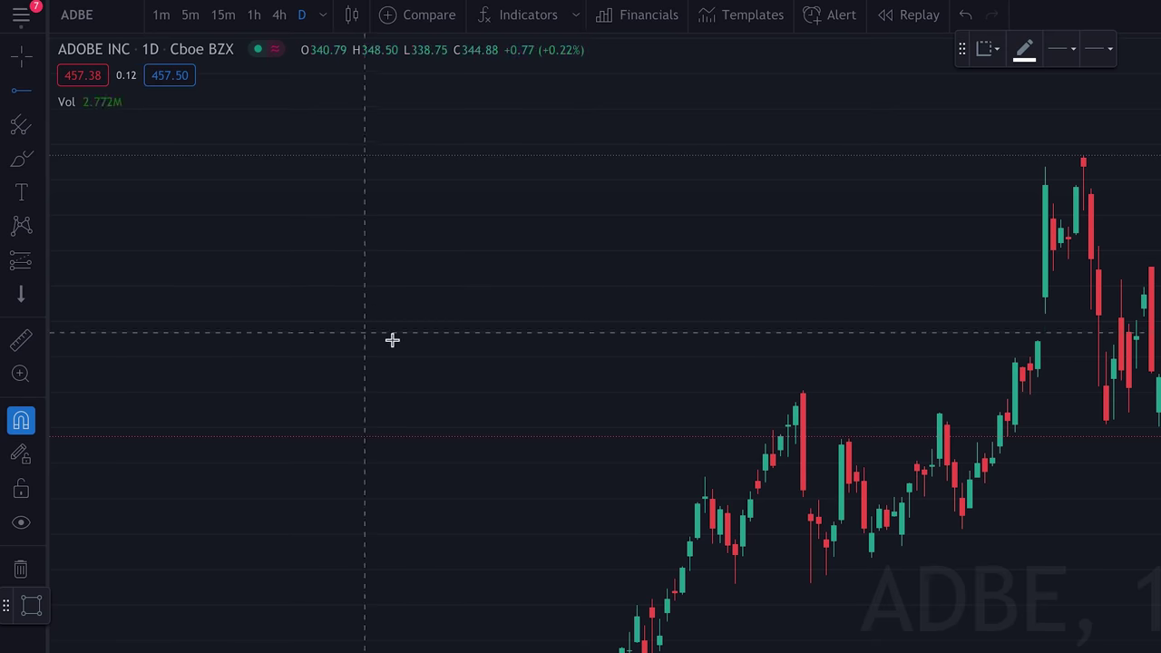
{"action": "left_click", "coordinate": [333, 435]}
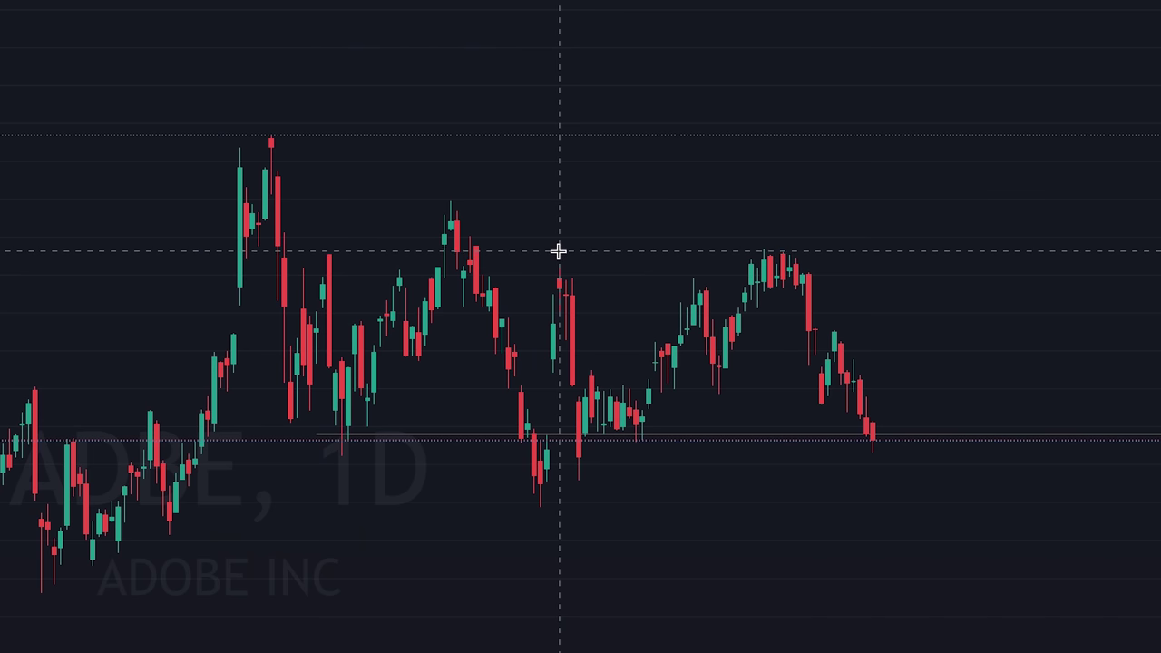
{"action": "left_click", "coordinate": [559, 250]}
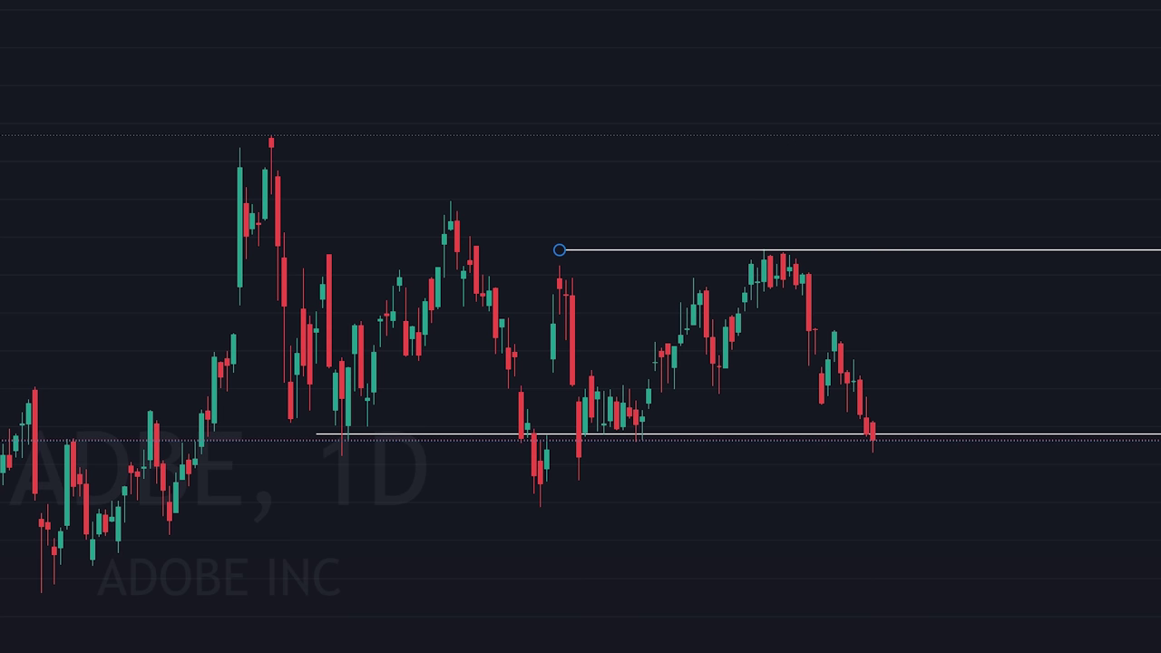
{"action": "left_click", "coordinate": [876, 433]}
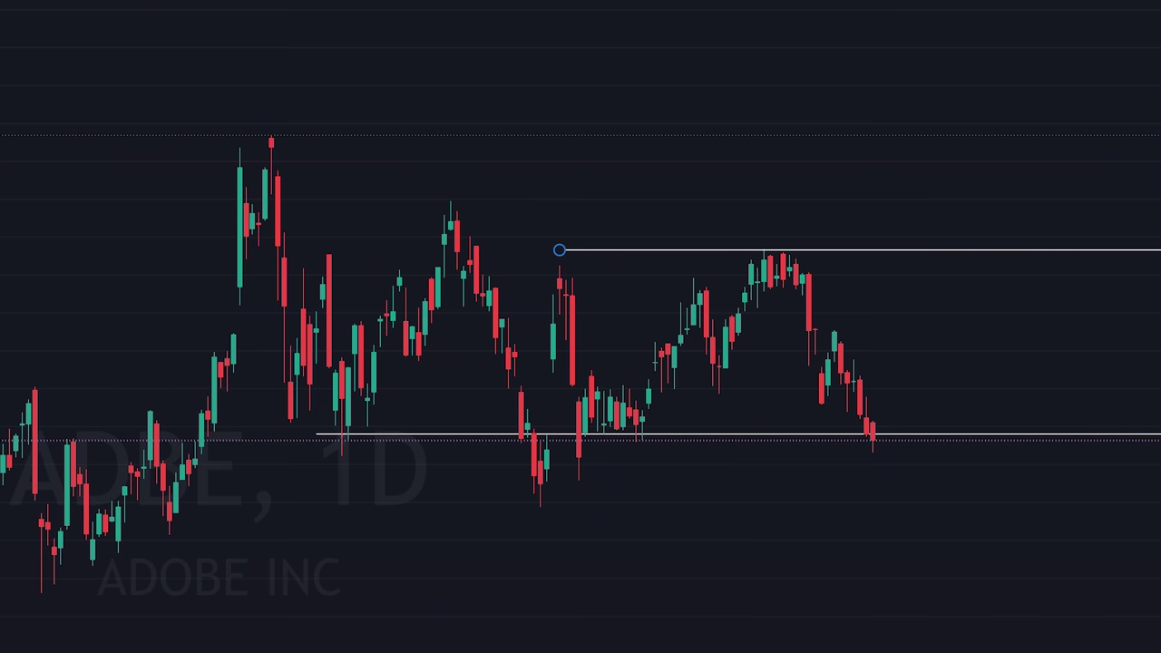
Reposition the ADBE rays so support sits at 458.05 and resistance at 506.66.
{"action": "left_click", "coordinate": [337, 435]}
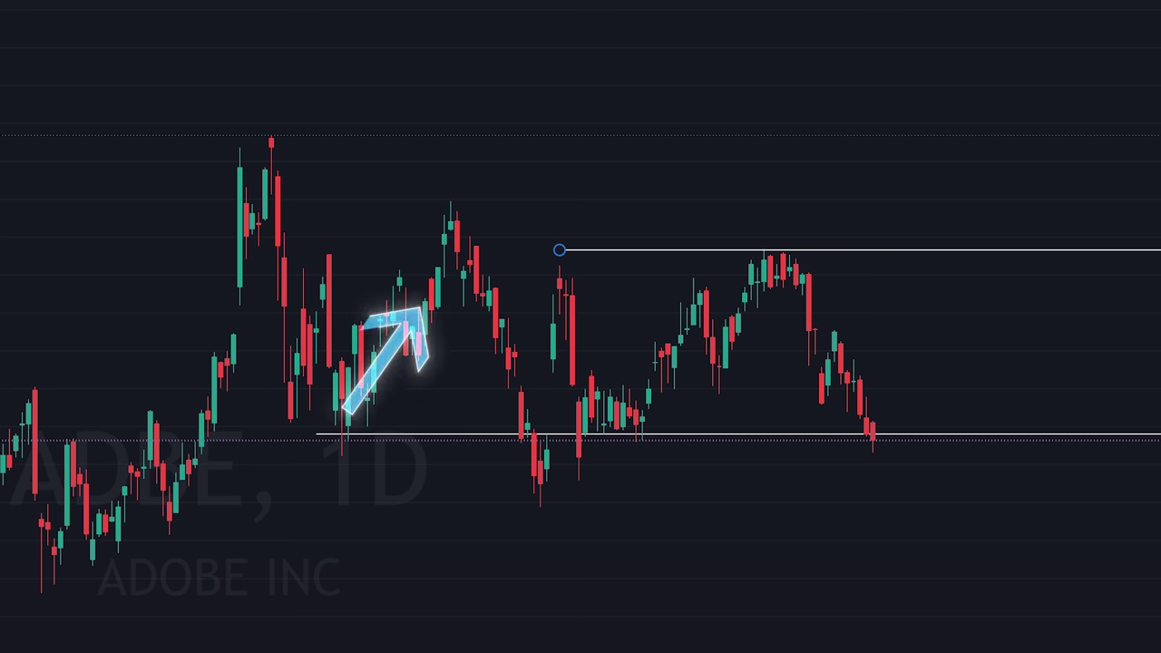
{"action": "left_click", "coordinate": [533, 434]}
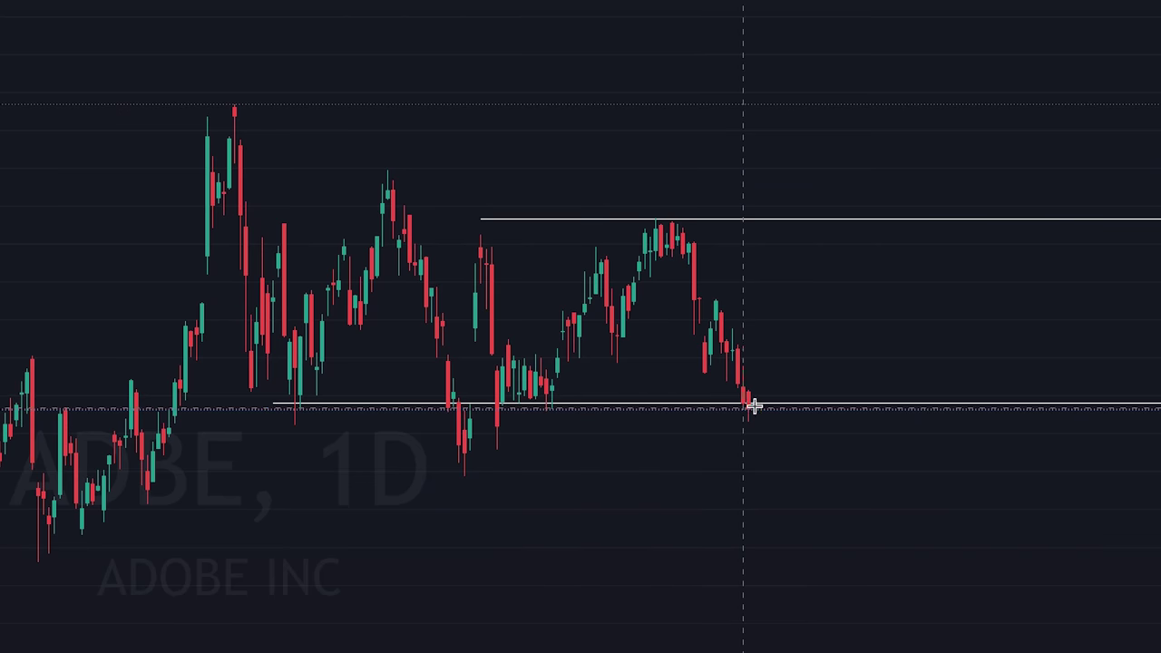
{"action": "left_click", "coordinate": [759, 405]}
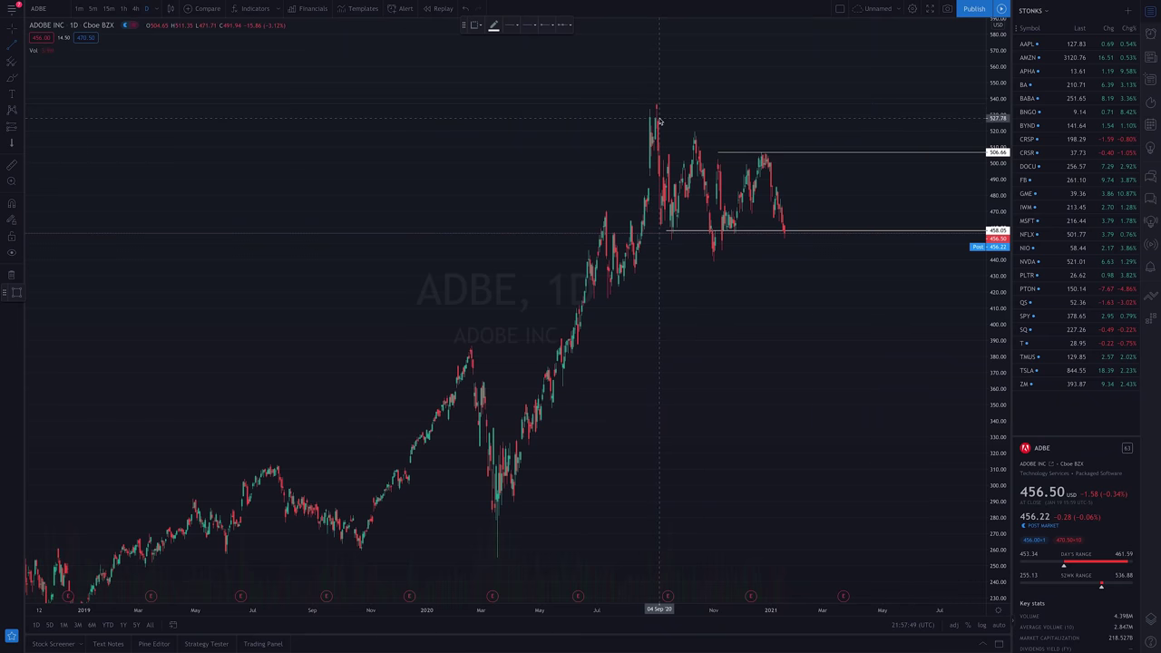
Anchor a descending trendline at the ADBE all-time high, aiming along the lower highs.
{"action": "left_click", "coordinate": [657, 118]}
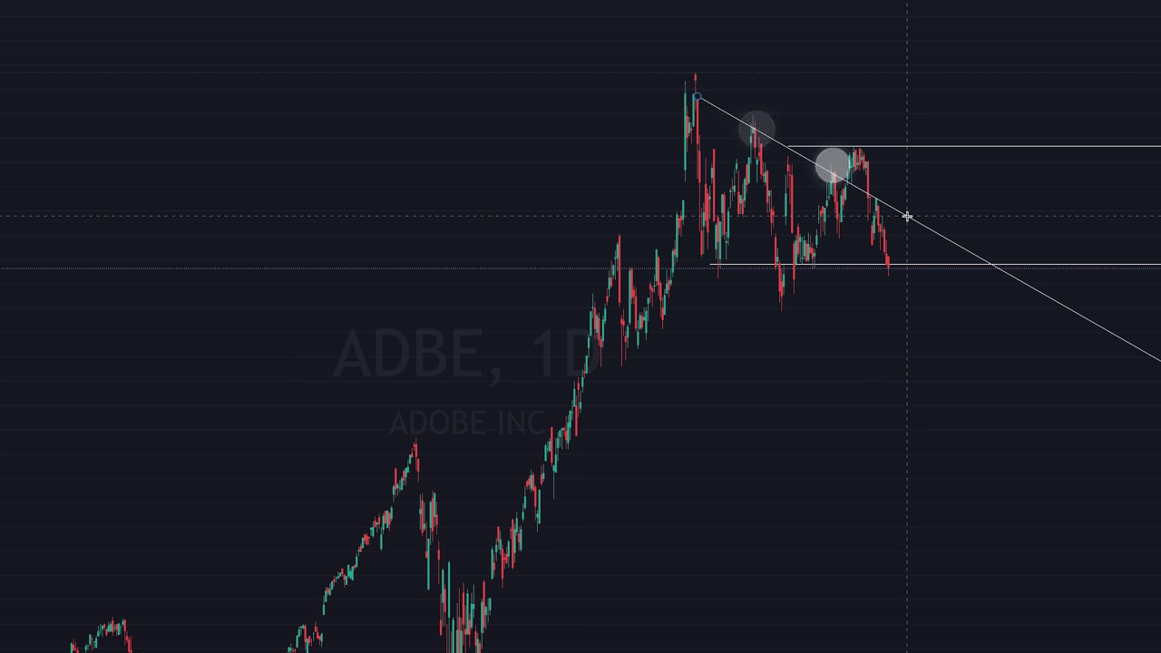
{"action": "scroll", "coordinate": [843, 236], "scroll_direction": "right", "scroll_amount": 5}
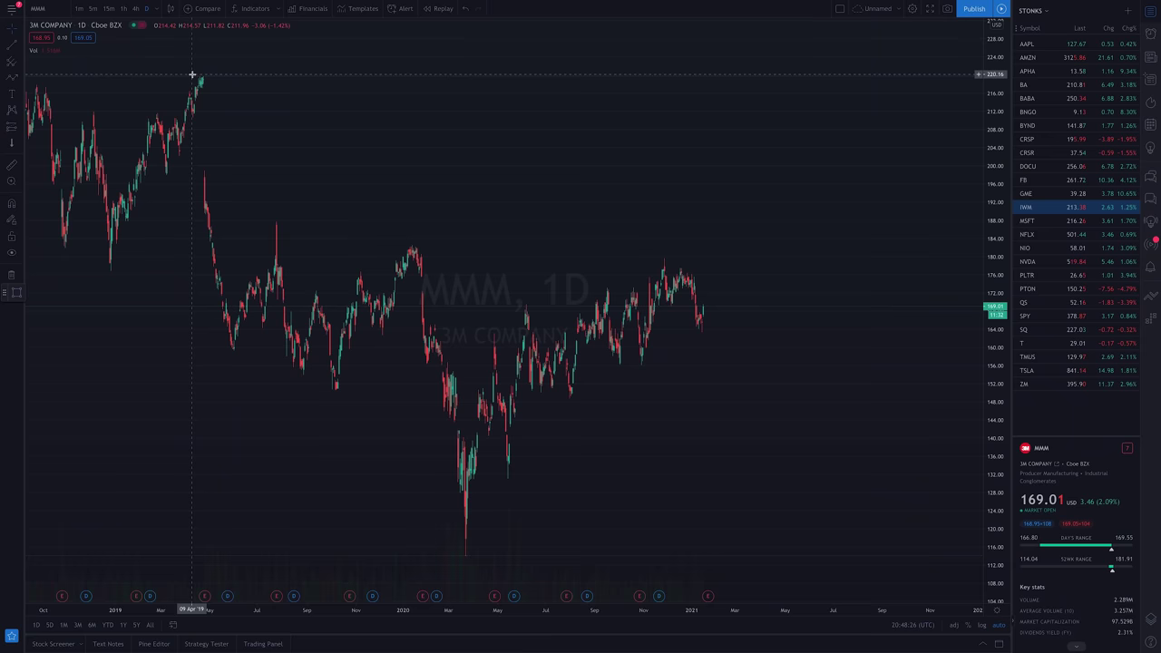
{"action": "scroll", "coordinate": [212, 91], "scroll_direction": "down", "scroll_amount": 5}
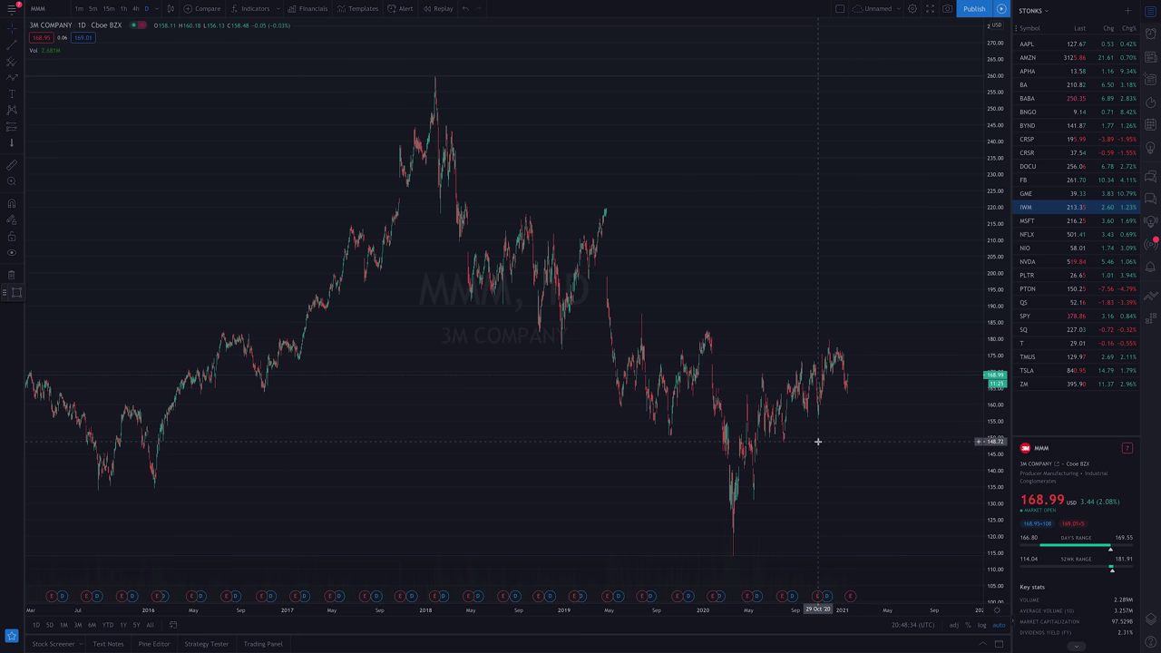
Zoom the 3M chart's time axis in to roughly 2018 through 2021.
{"action": "scroll", "coordinate": [817, 438], "scroll_direction": "up", "scroll_amount": 5}
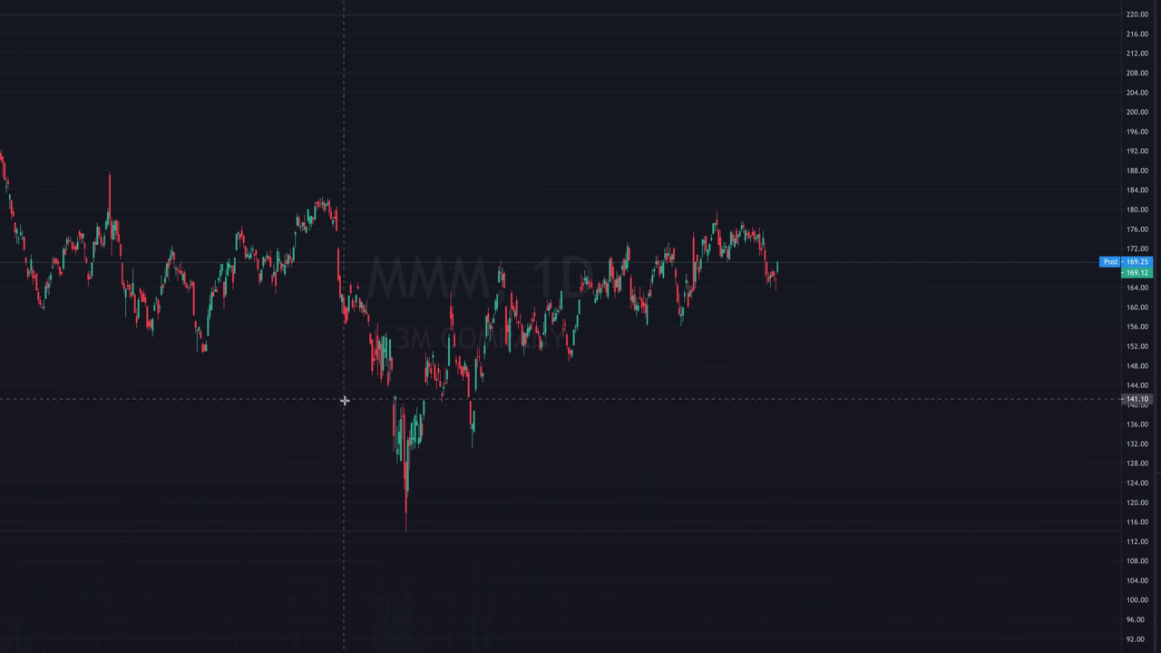
Draw two parallel rising trend lines on 3M from the March 2020 low along higher lows.
{"action": "left_click", "coordinate": [409, 471]}
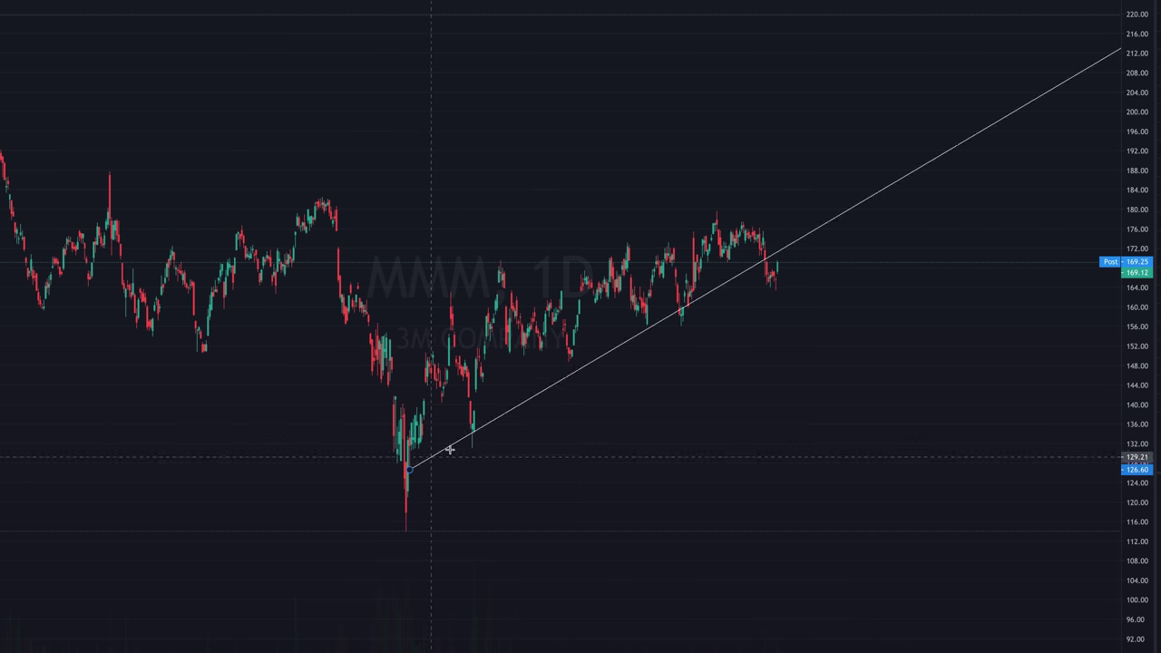
{"action": "left_click", "coordinate": [633, 353]}
{"action": "left_click", "coordinate": [424, 353]}
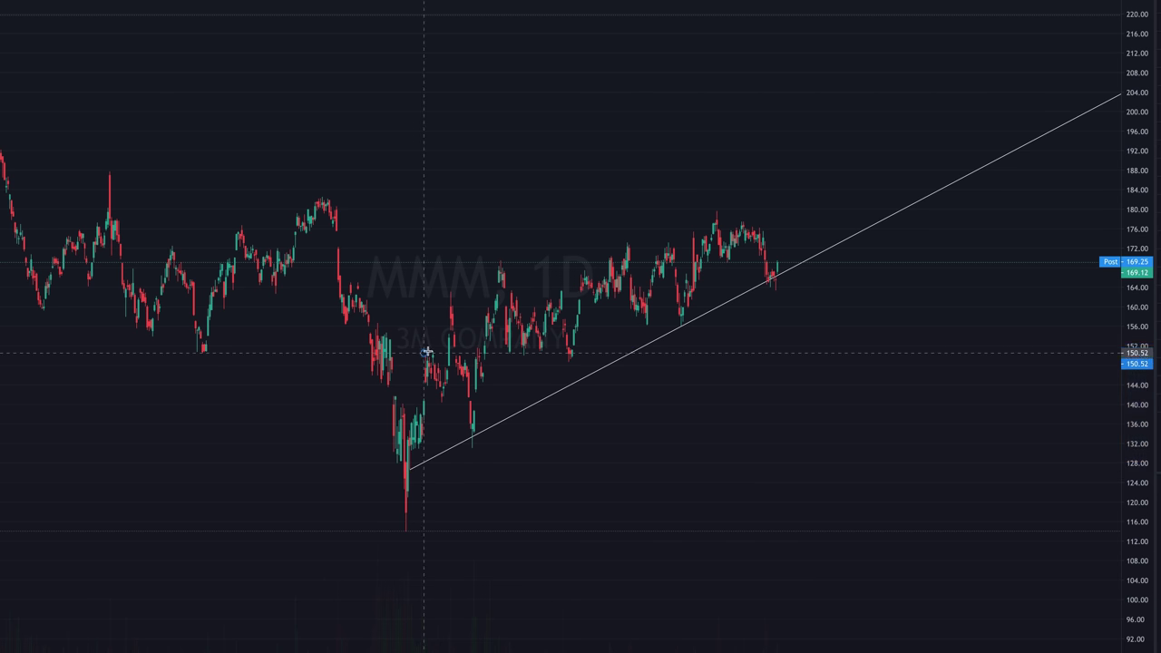
{"action": "left_click", "coordinate": [591, 263]}
{"action": "left_click", "coordinate": [669, 563]}
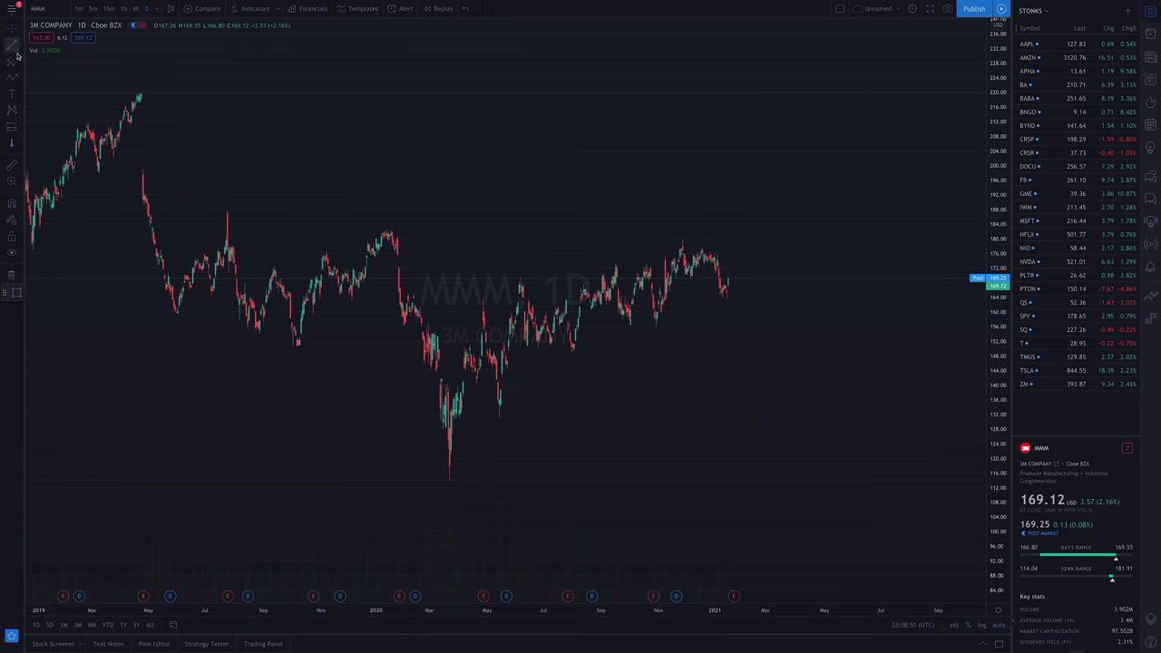
Draw a parallel channel on 3M from the March 2020 low to January 2021, upper edge at the highs.
{"action": "left_click", "coordinate": [15, 52]}
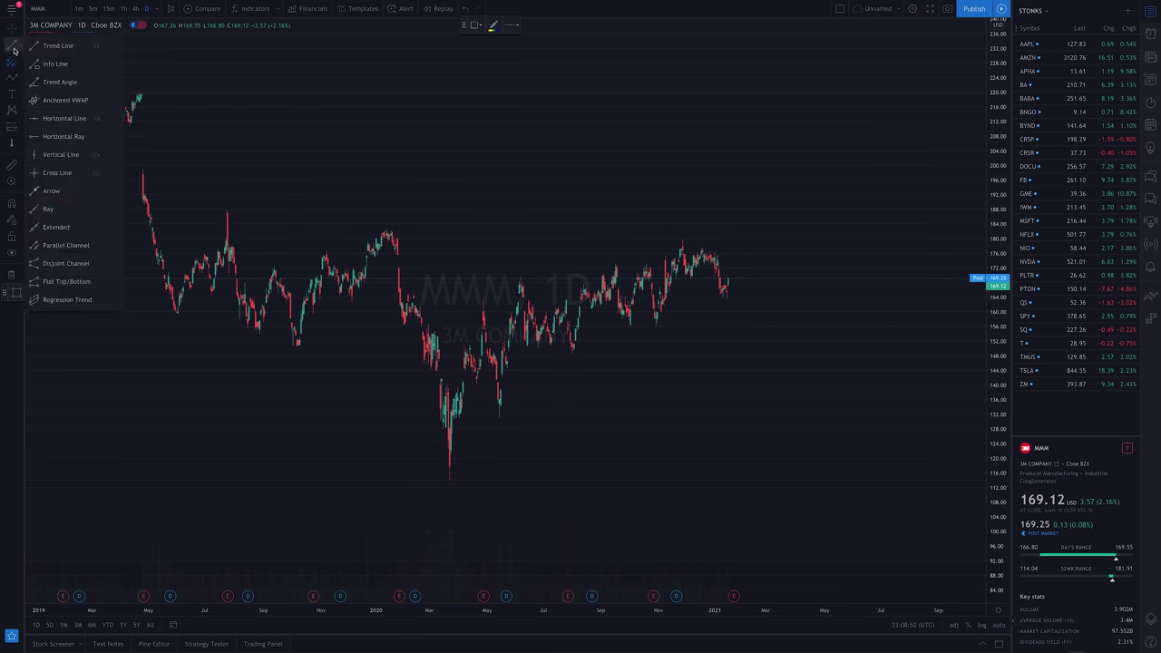
{"action": "left_click", "coordinate": [88, 248]}
{"action": "left_click", "coordinate": [450, 433]}
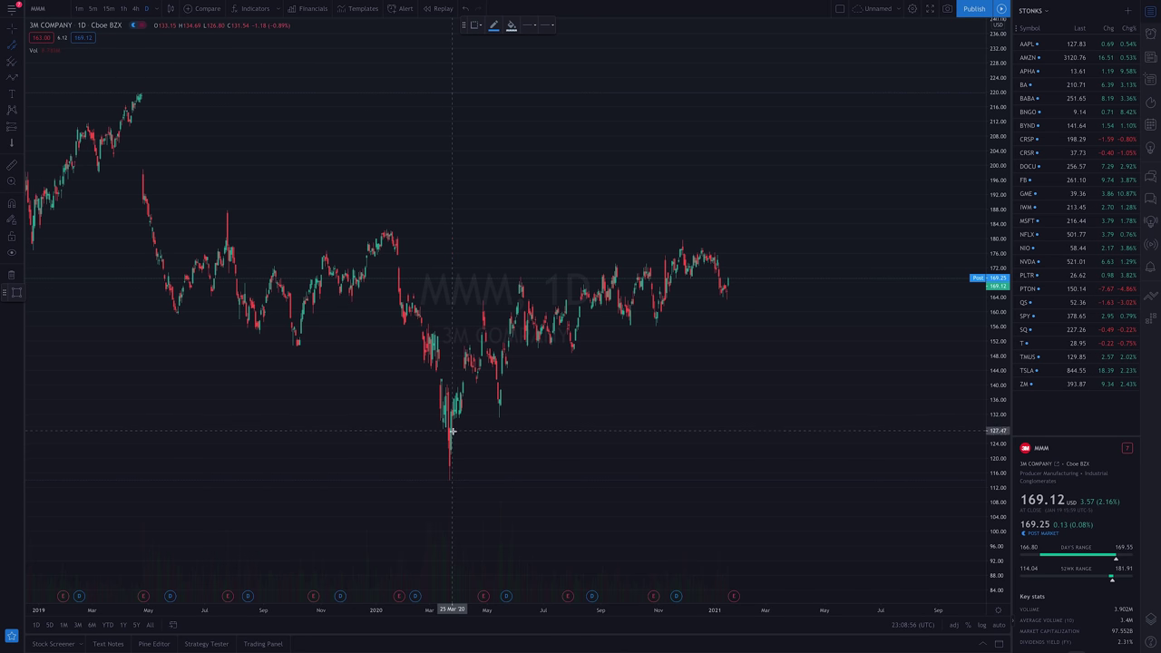
{"action": "left_click", "coordinate": [733, 285]}
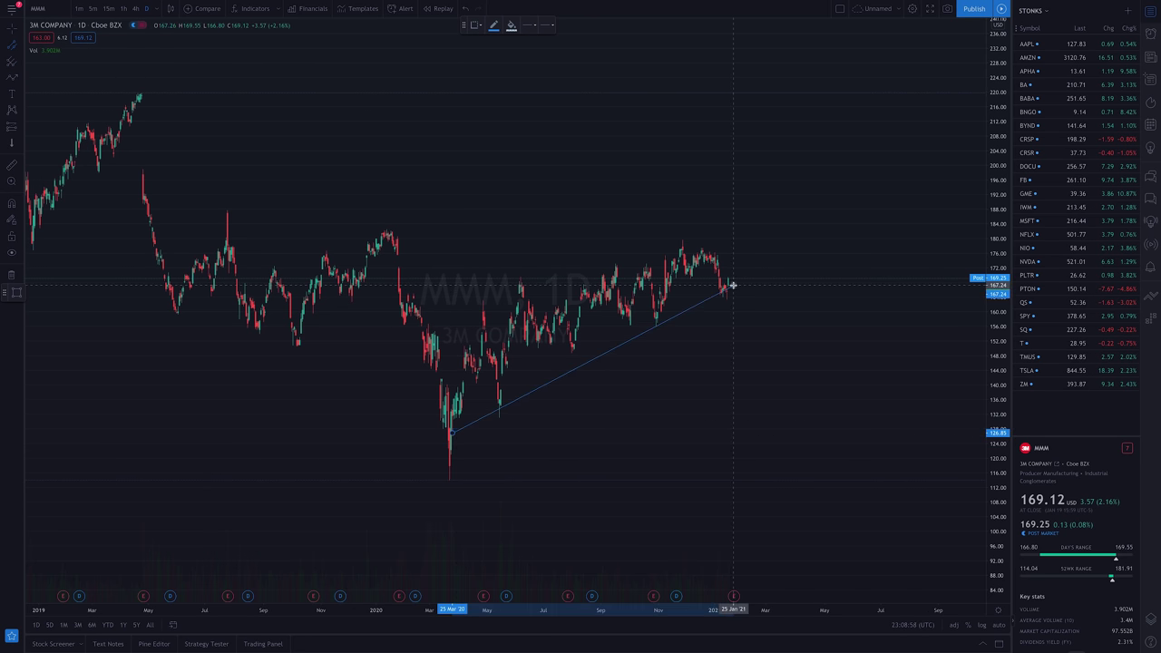
{"action": "left_click", "coordinate": [647, 252]}
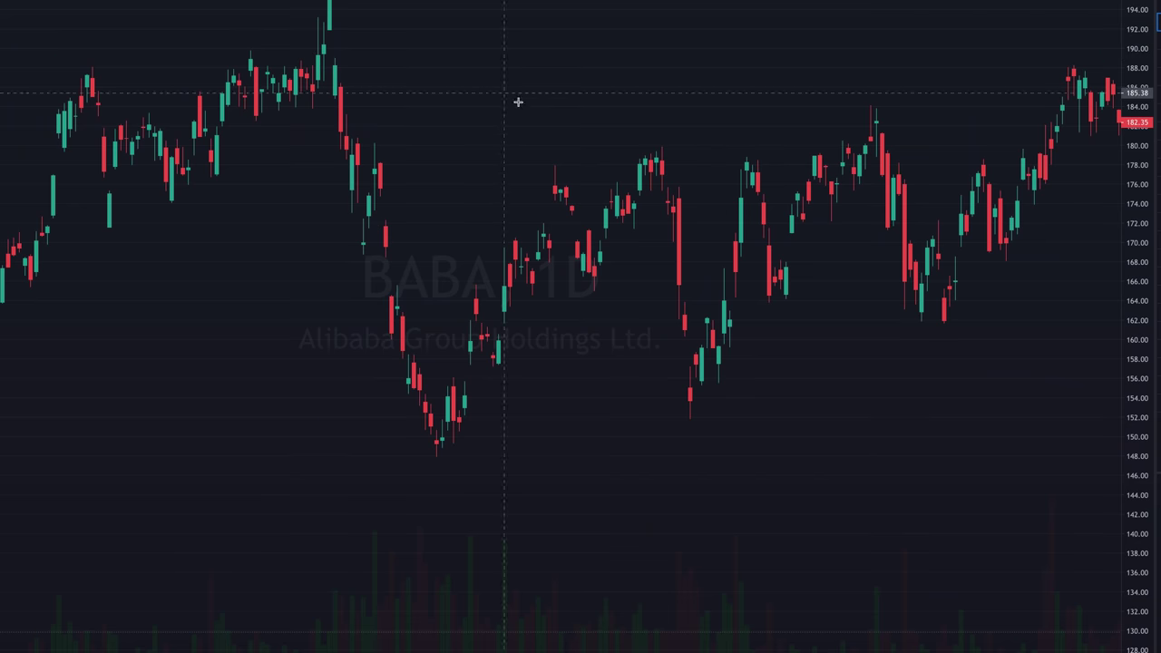
Draw a shaded zone box around 176–180 on the Alibaba chart and stretch it rightward.
{"action": "left_click_drag", "start_coordinate": [548, 138], "coordinate": [1084, 186]}
{"action": "left_click", "coordinate": [915, 394]}
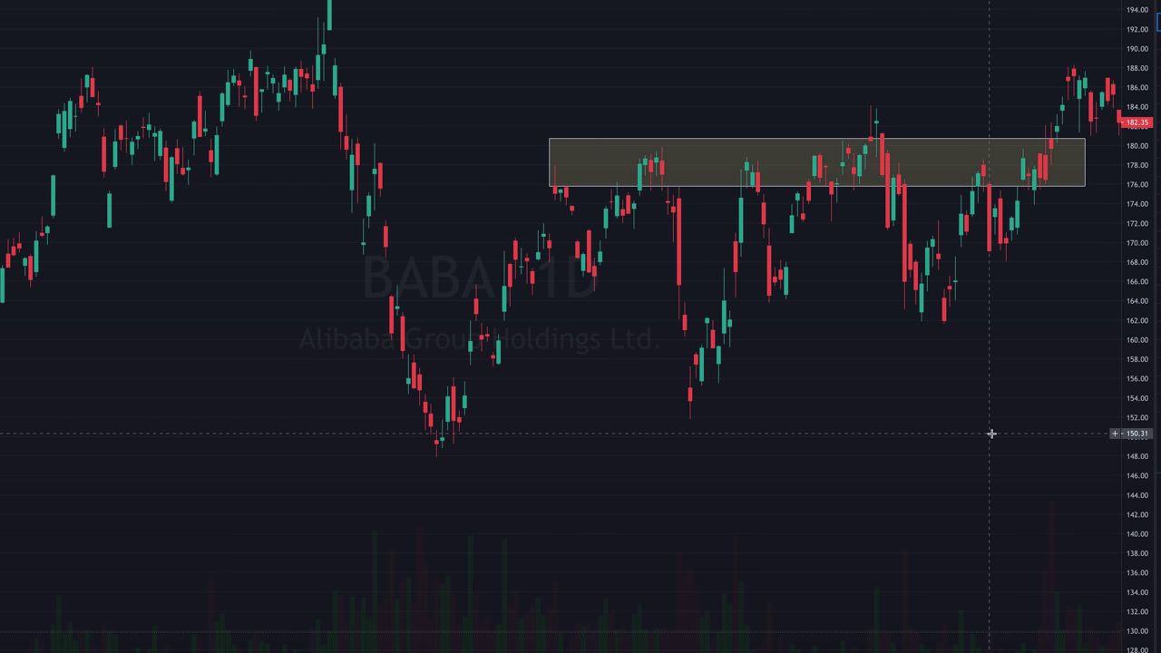
{"action": "left_click_drag", "start_coordinate": [989, 433], "coordinate": [333, 392]}
{"action": "left_click_drag", "start_coordinate": [445, 436], "coordinate": [755, 439]}
{"action": "left_click_drag", "start_coordinate": [872, 440], "coordinate": [1077, 440]}
Pan the Alibaba chart to review earlier zones and the gap-up area.
{"action": "left_click_drag", "start_coordinate": [971, 487], "coordinate": [711, 482]}
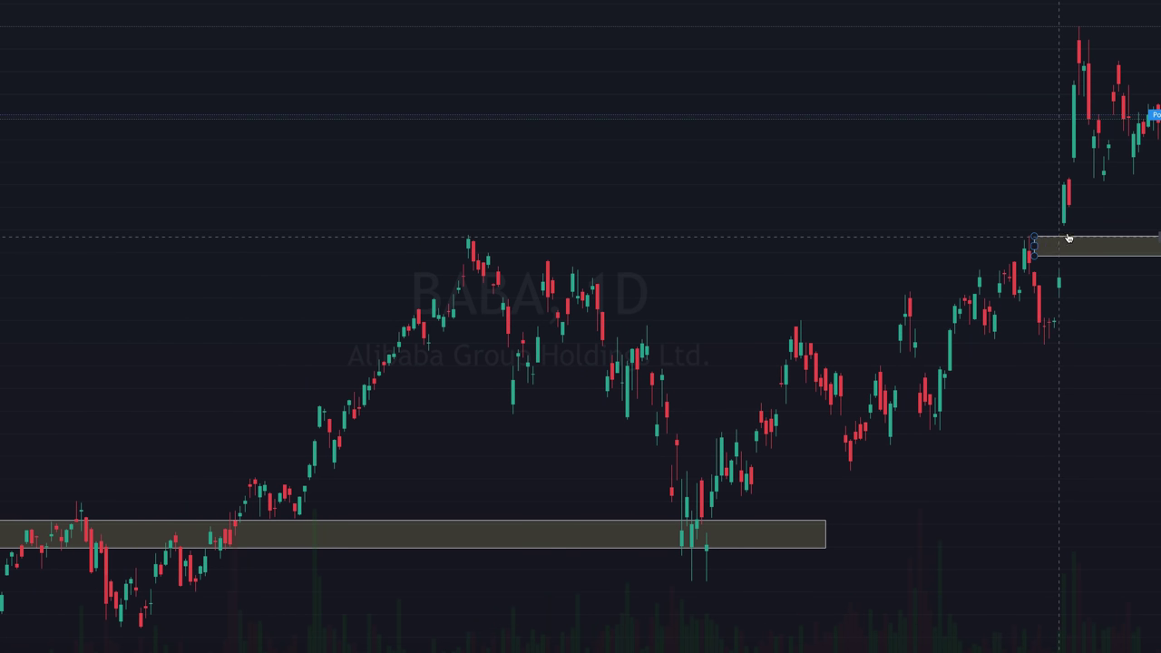
{"action": "left_click_drag", "start_coordinate": [1092, 221], "coordinate": [730, 265]}
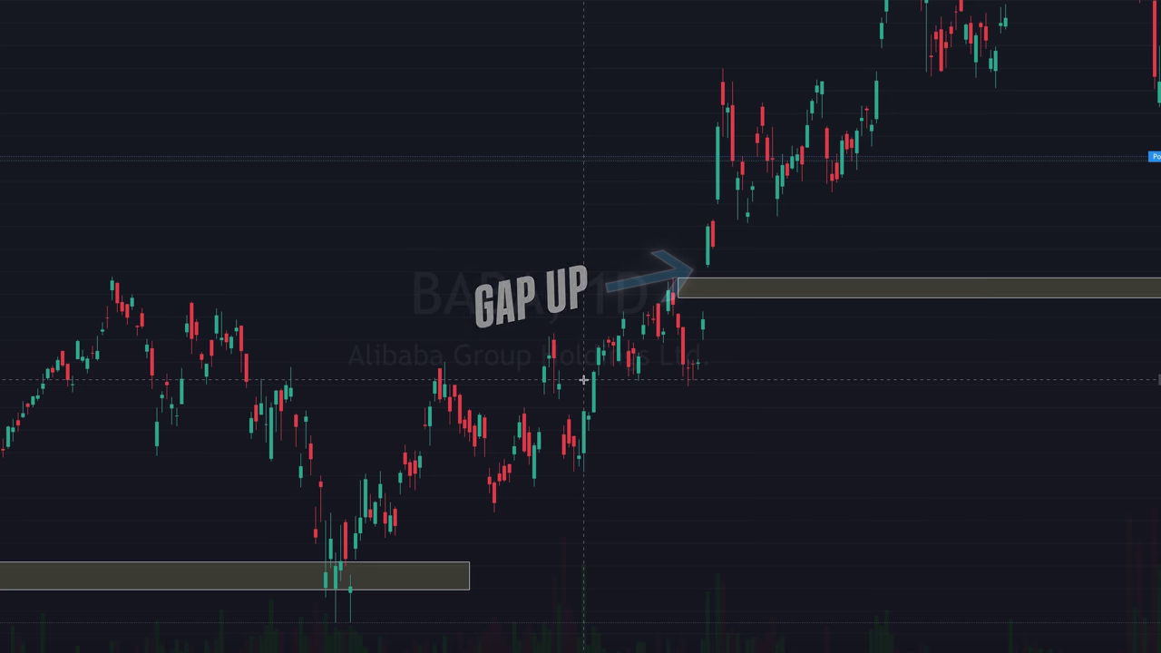
{"action": "left_click_drag", "start_coordinate": [843, 358], "coordinate": [541, 524]}
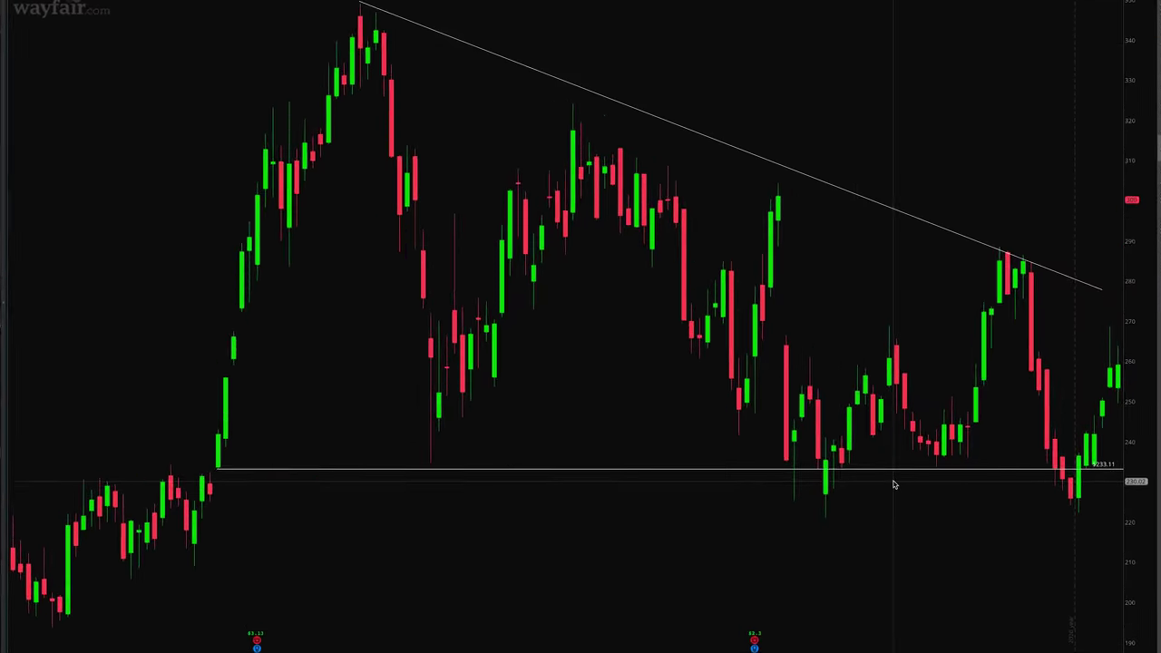
{"action": "scroll", "coordinate": [894, 482], "scroll_direction": "up", "scroll_amount": 5}
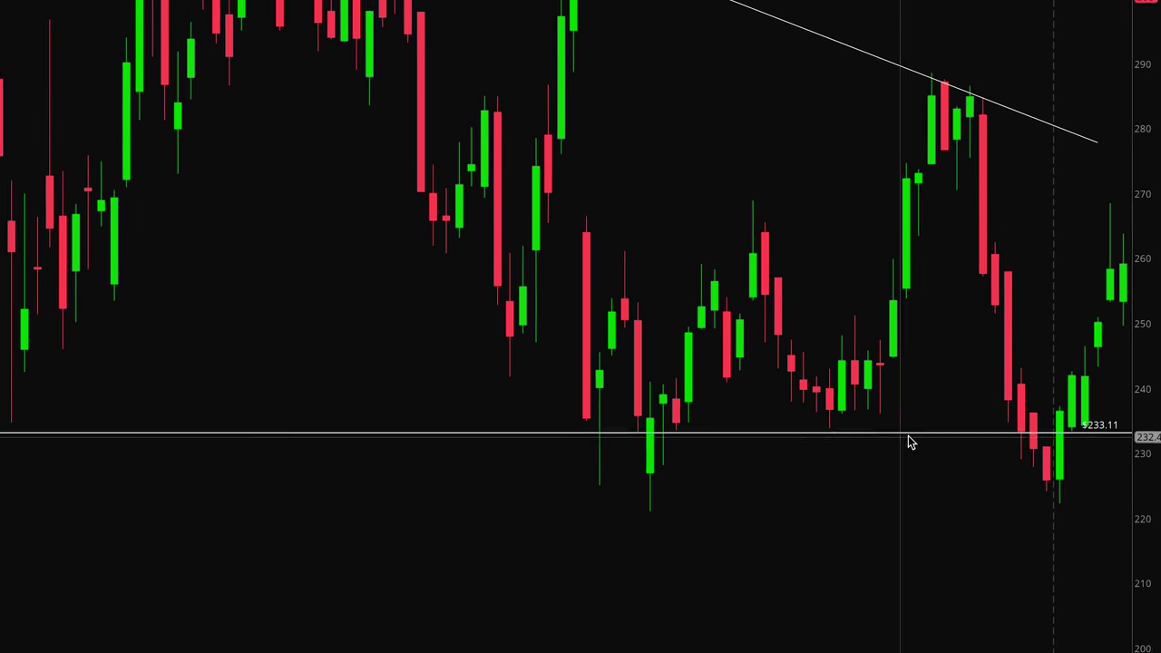
Create a Wayfair MARK at-or-above 233.52 alert on the support line with note 'consider long entry'.
{"action": "right_click", "coordinate": [998, 433]}
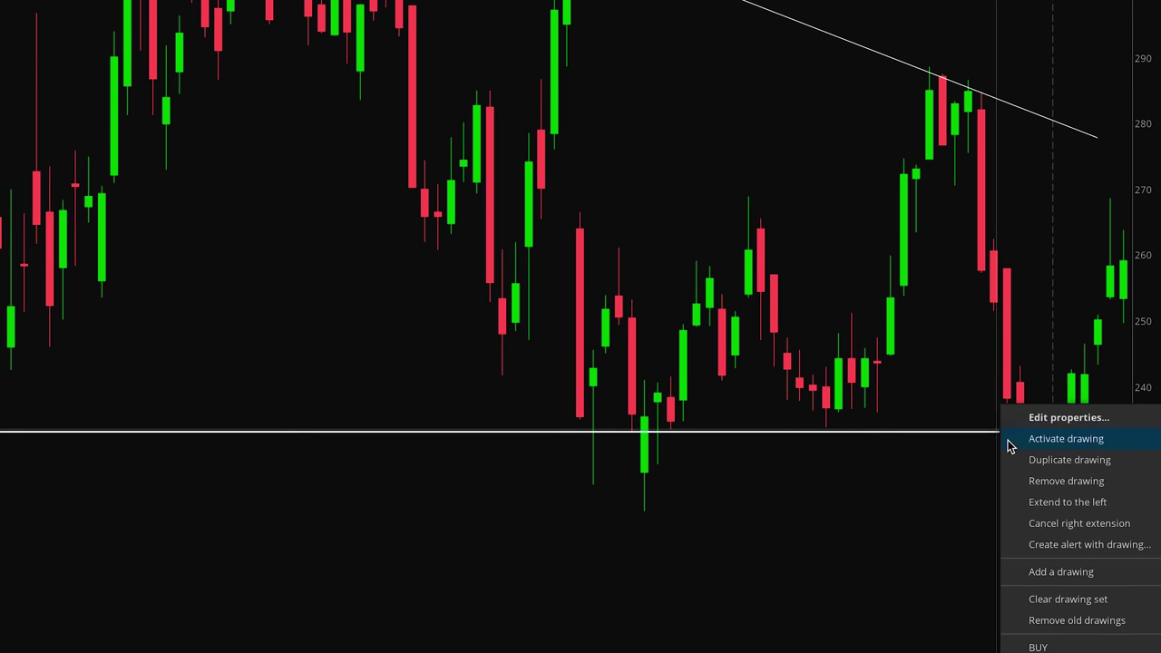
{"action": "left_click", "coordinate": [1059, 621]}
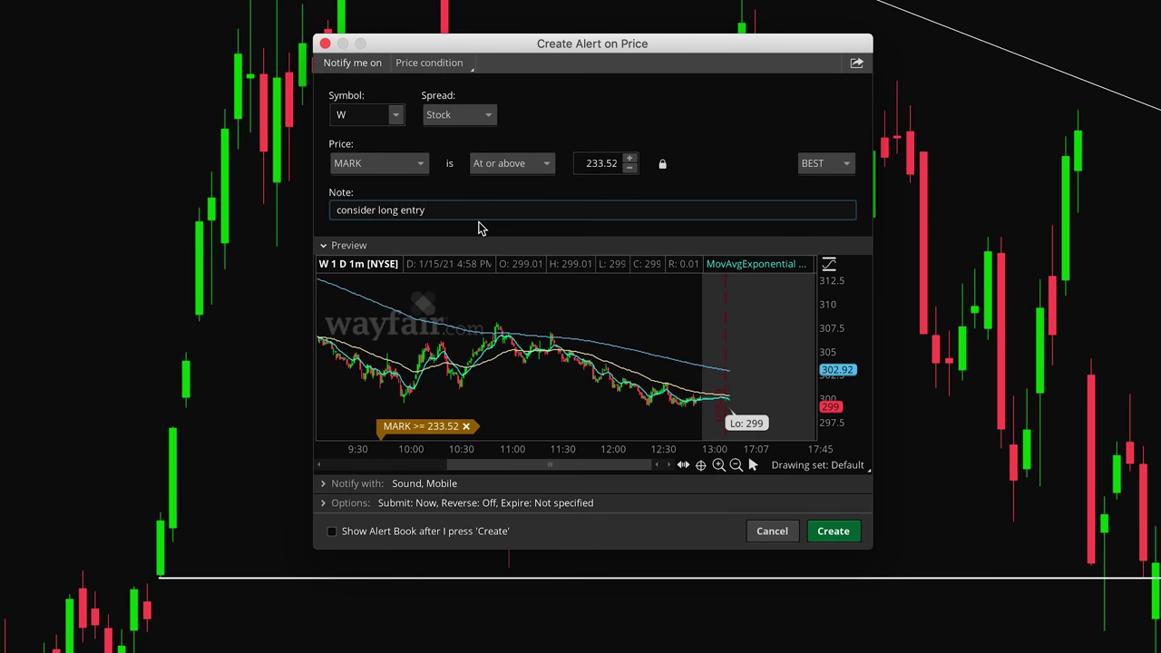
{"action": "left_click", "coordinate": [832, 531]}
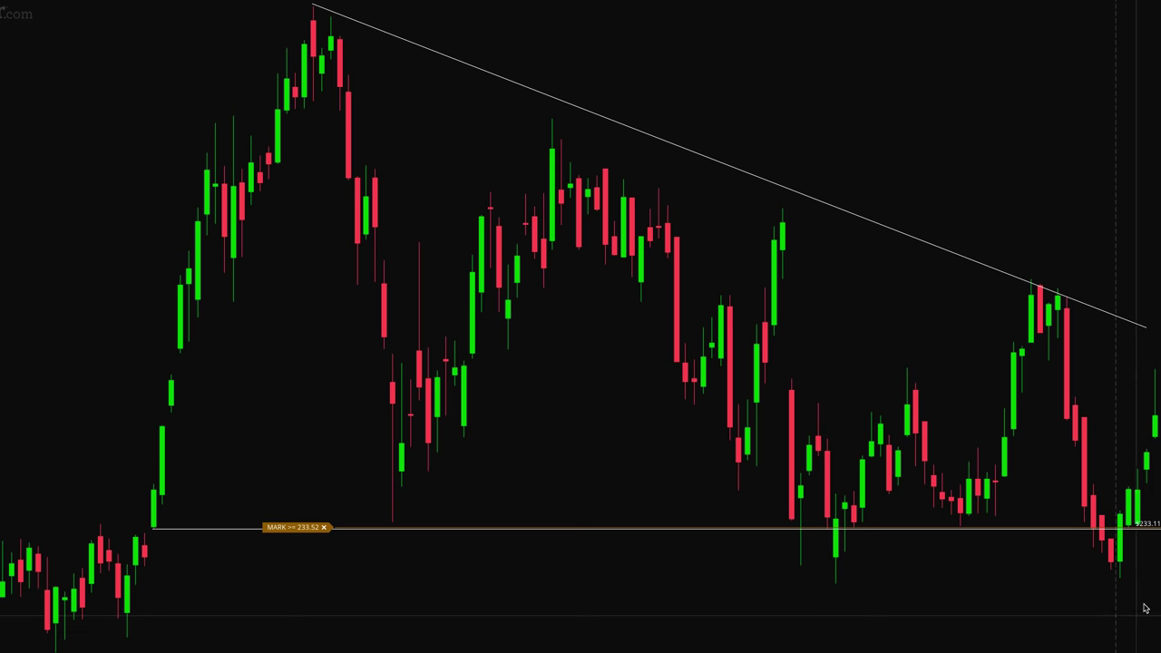
{"action": "scroll", "coordinate": [1119, 531], "scroll_direction": "down", "scroll_amount": 10}
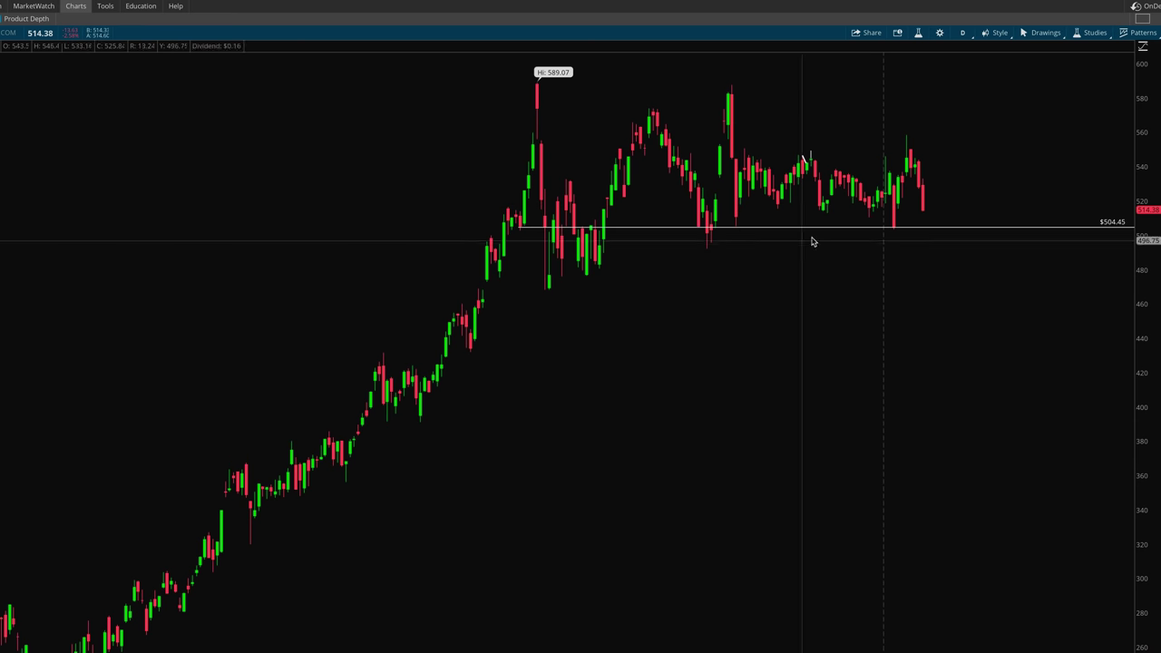
Start an NVDA MARK alert at or below 506.27 from the support level, with the note field ready.
{"action": "right_click", "coordinate": [936, 228]}
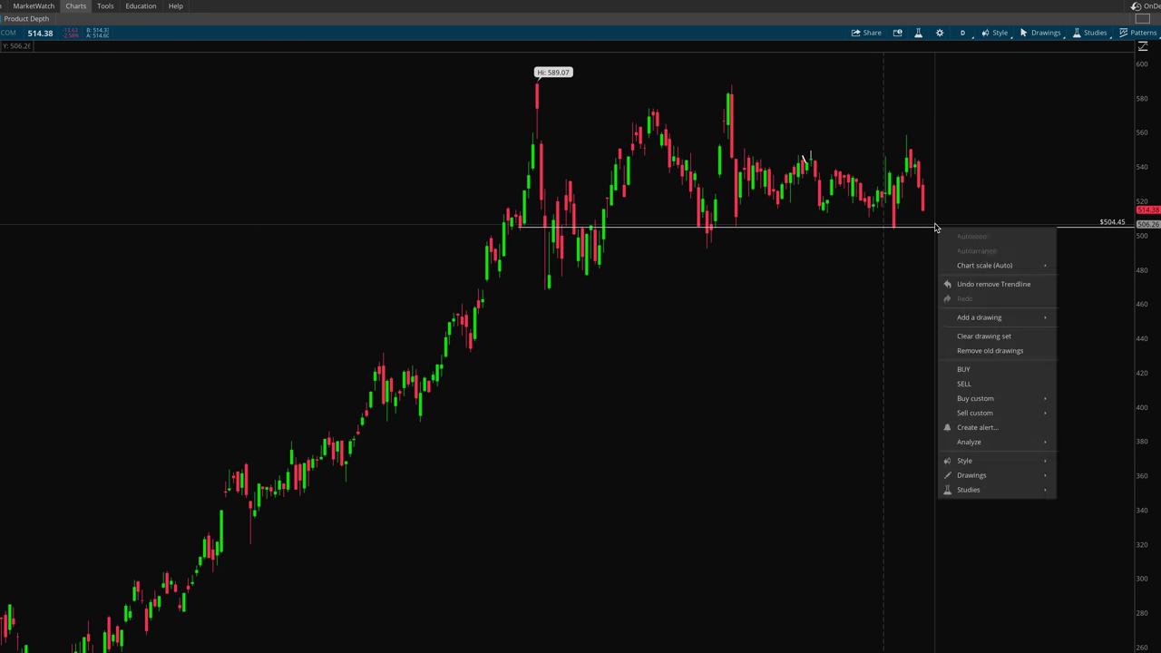
{"action": "left_click", "coordinate": [978, 427]}
{"action": "left_click", "coordinate": [350, 321]}
{"action": "left_click", "coordinate": [362, 341]}
{"action": "left_click", "coordinate": [363, 353]}
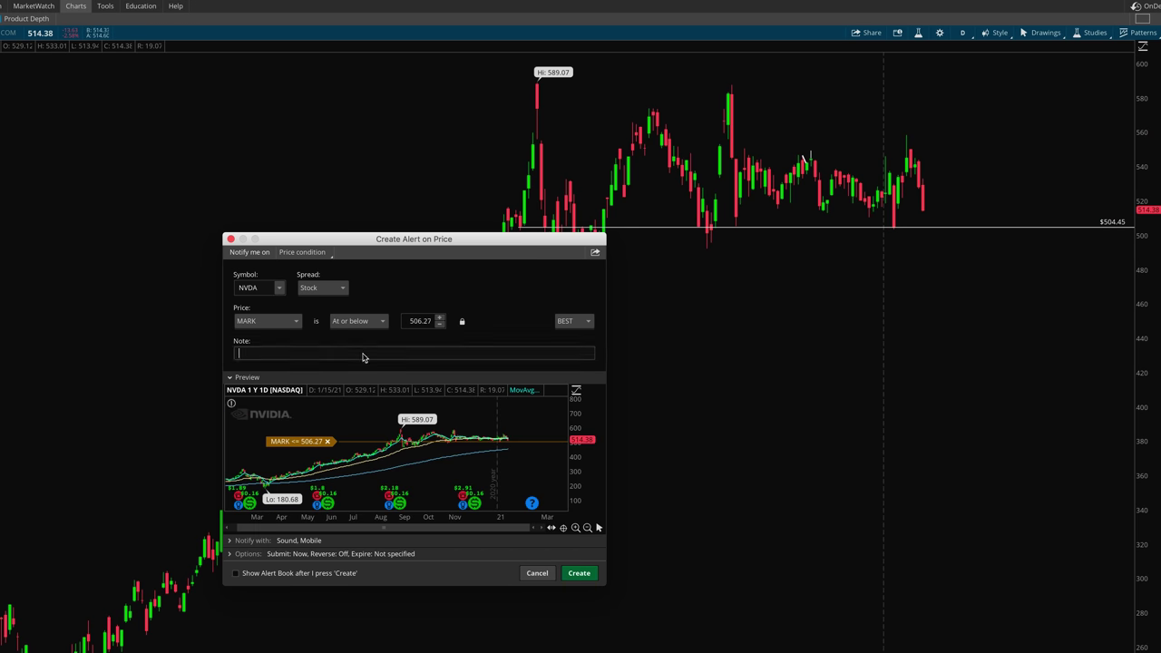